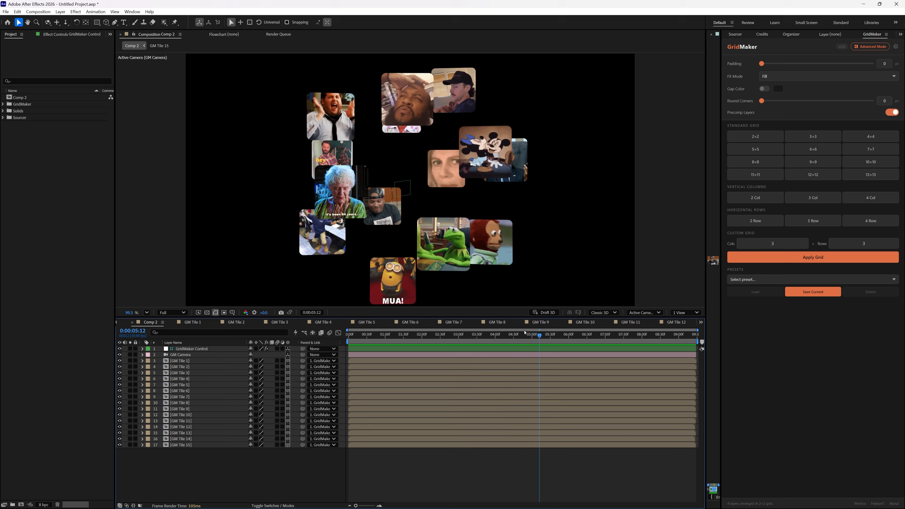
- Preview the animated tiles at an earlier time, check the installed extensions, and open GridMaker's Advanced Mode
{"action": "left_click_drag", "start_coordinate": [491, 337], "coordinate": [517, 360]}
{"action": "left_click", "coordinate": [133, 11]}
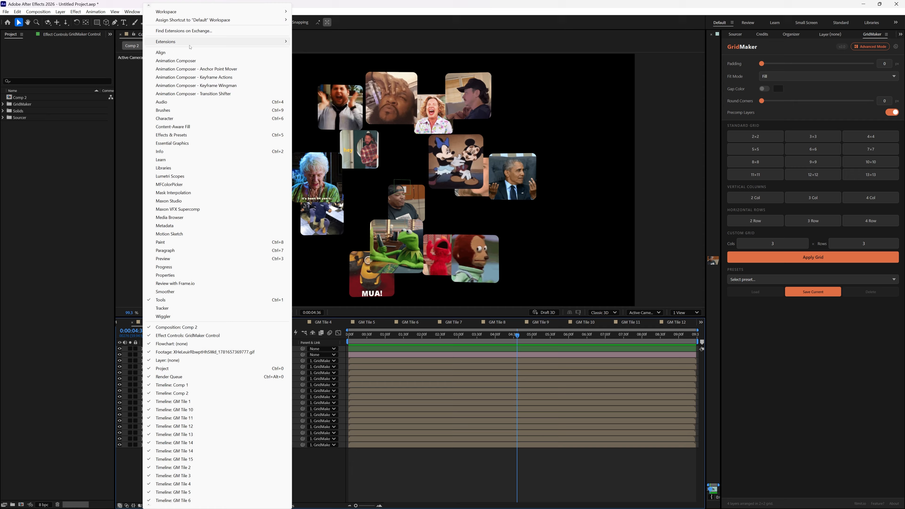
{"action": "mouse_move", "coordinate": [249, 42]}
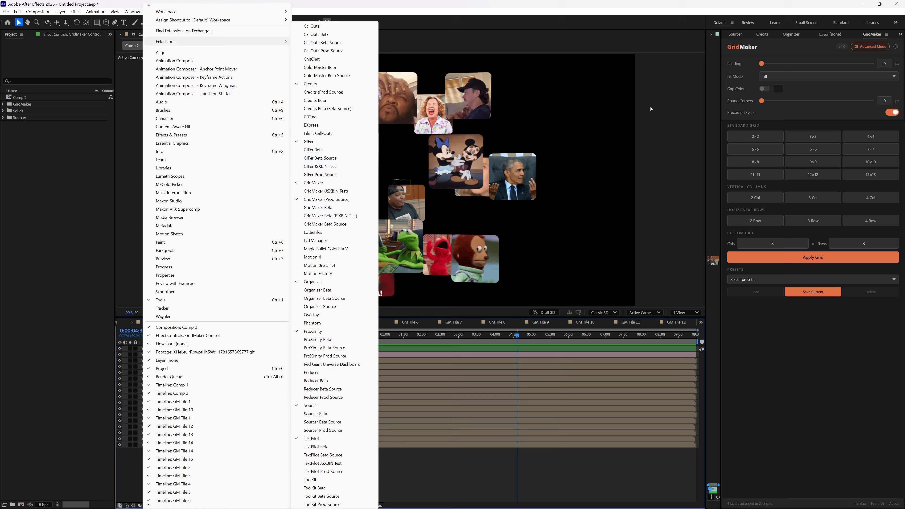
{"action": "left_click", "coordinate": [815, 50]}
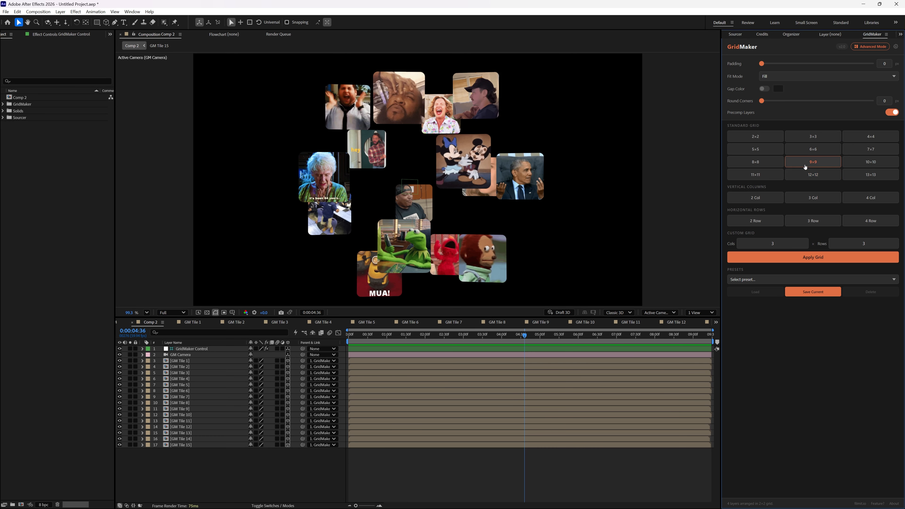
{"action": "left_click", "coordinate": [868, 46]}
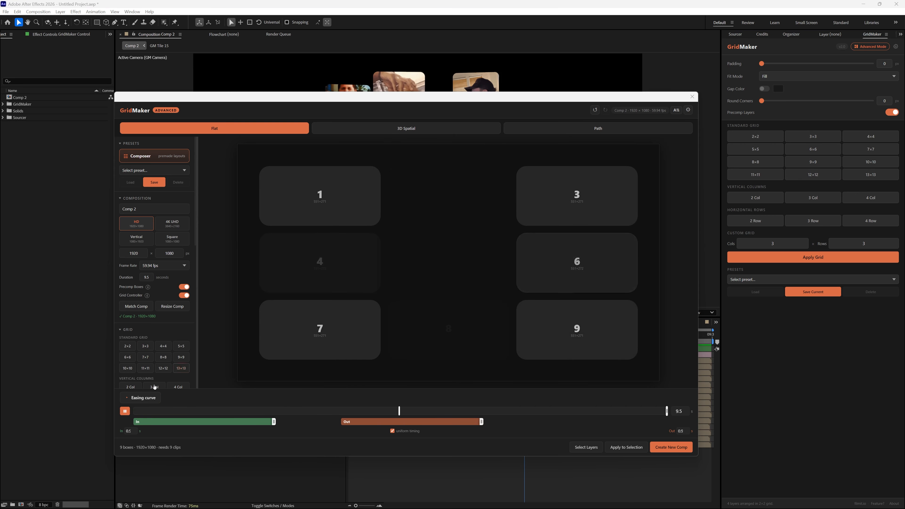
- Preview the Flat and 3D Spatial layout modes, scrub through the flat animation, and switch the layout mode to Path
{"action": "left_click", "coordinate": [125, 412]}
{"action": "left_click", "coordinate": [403, 129]}
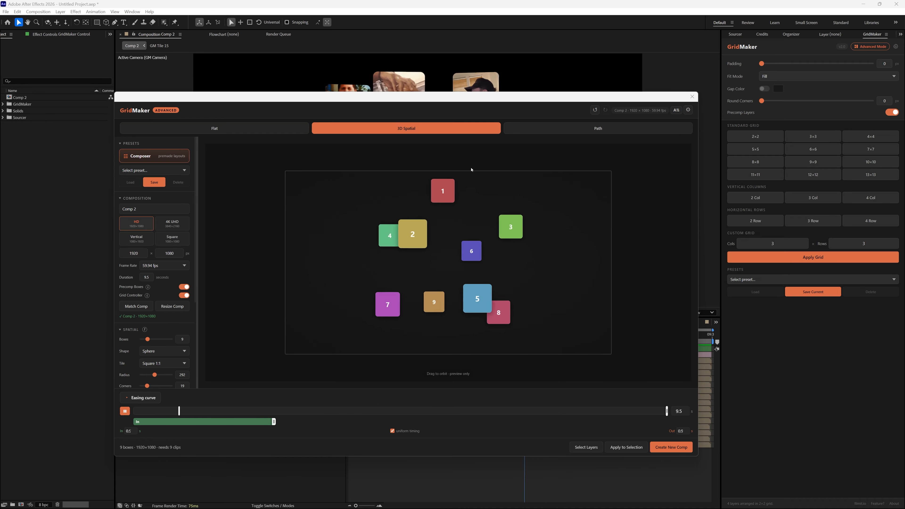
{"action": "left_click", "coordinate": [608, 130]}
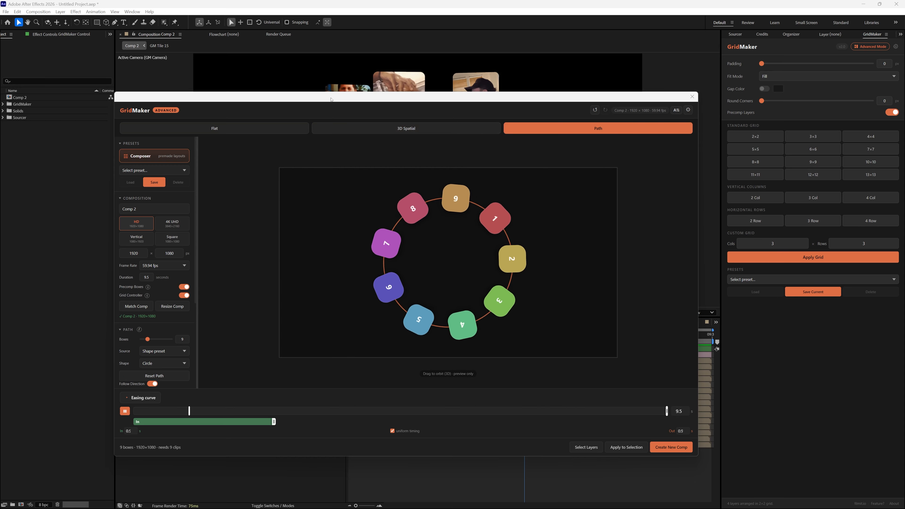
{"action": "left_click", "coordinate": [262, 129]}
{"action": "left_click_drag", "start_coordinate": [216, 413], "coordinate": [418, 422]}
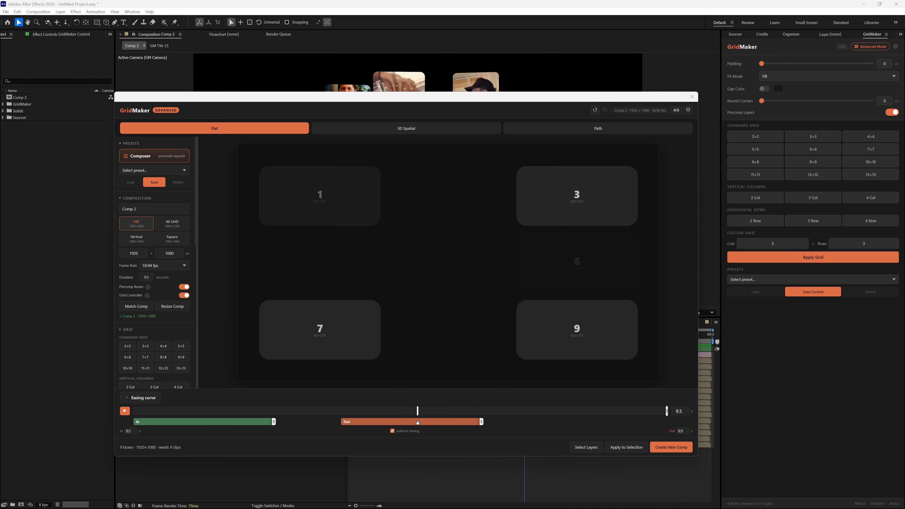
{"action": "left_click", "coordinate": [411, 127]}
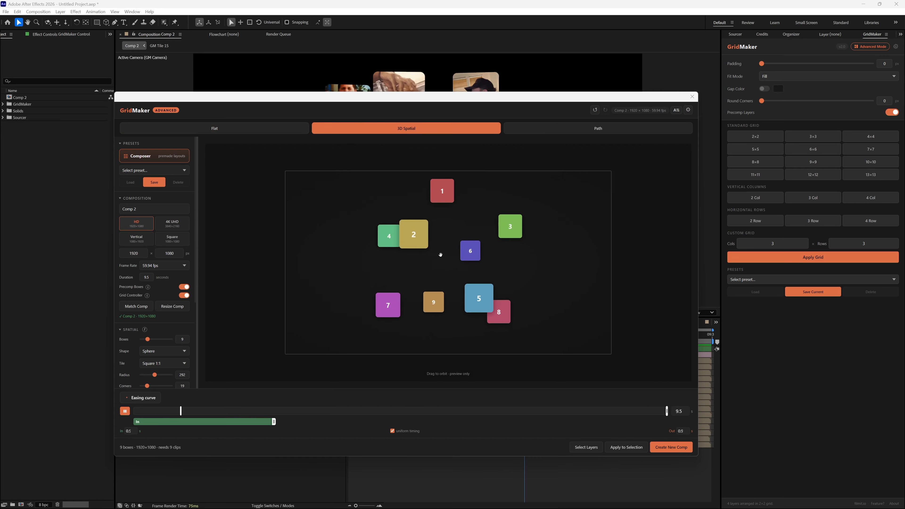
{"action": "left_click", "coordinate": [586, 130]}
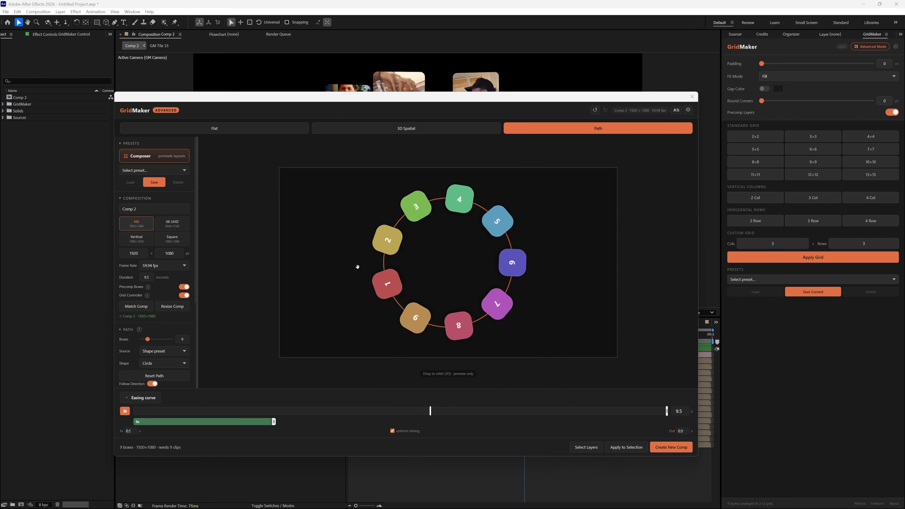
- Examine the composition, path and animation settings of Path mode, including the options for the path source
{"action": "scroll", "coordinate": [173, 215], "scroll_direction": "down", "scroll_amount": 1}
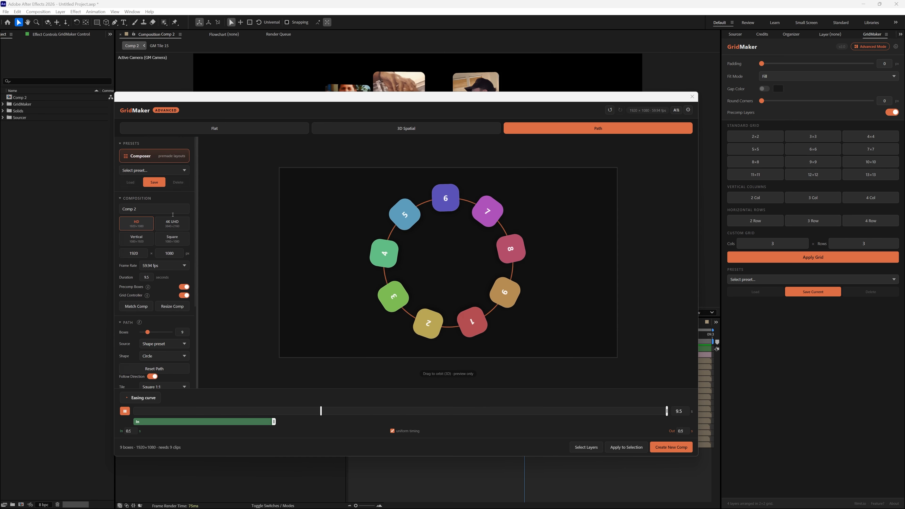
{"action": "scroll", "coordinate": [168, 261], "scroll_direction": "down", "scroll_amount": 2}
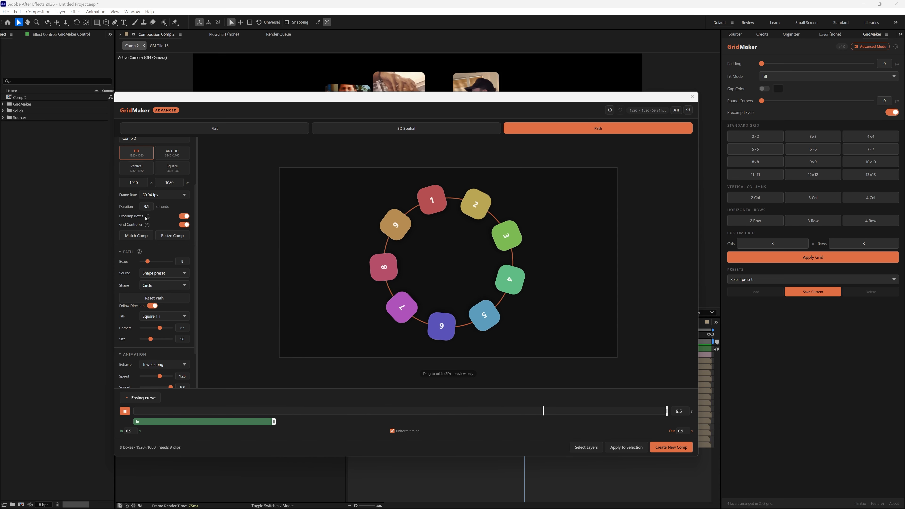
{"action": "mouse_move", "coordinate": [149, 227]}
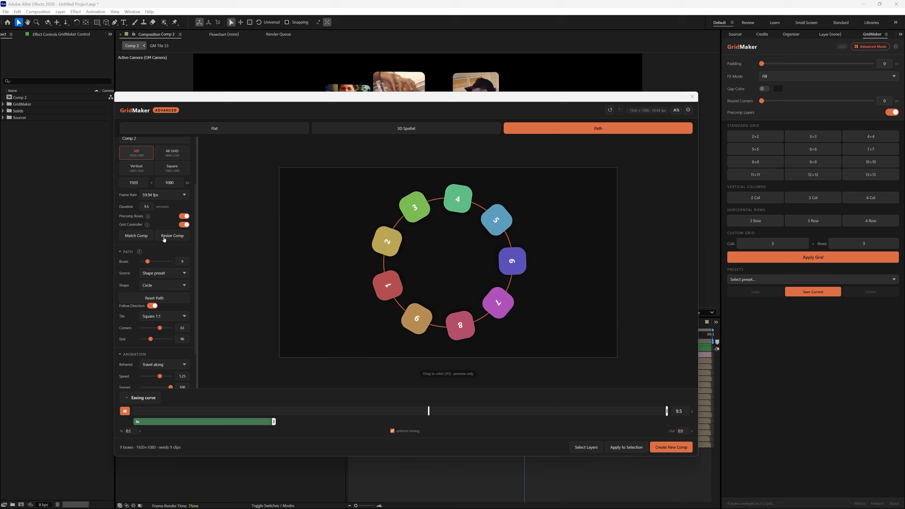
{"action": "scroll", "coordinate": [164, 240], "scroll_direction": "down", "scroll_amount": 3}
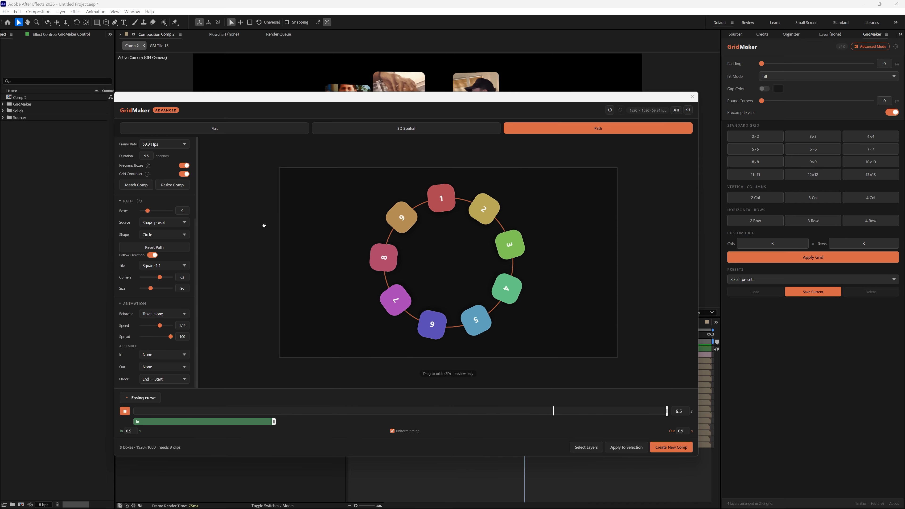
{"action": "left_click", "coordinate": [170, 222]}
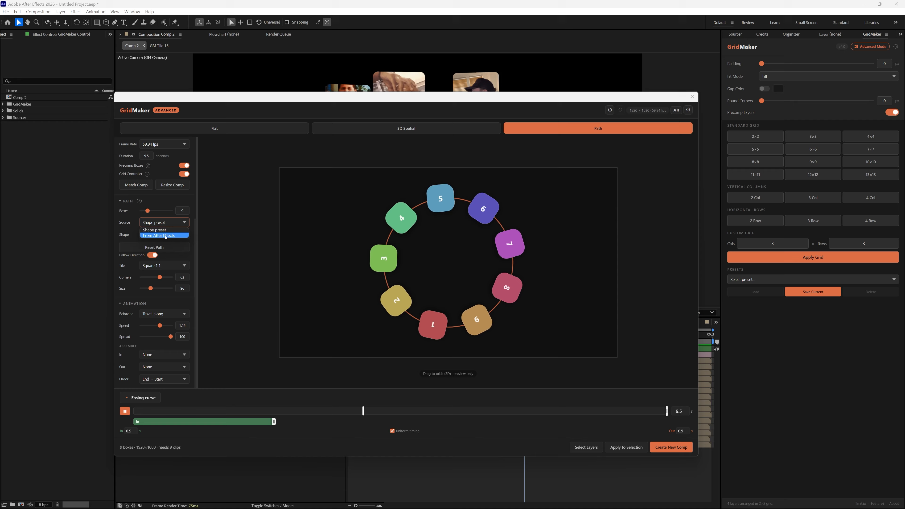
{"action": "left_click", "coordinate": [167, 228]}
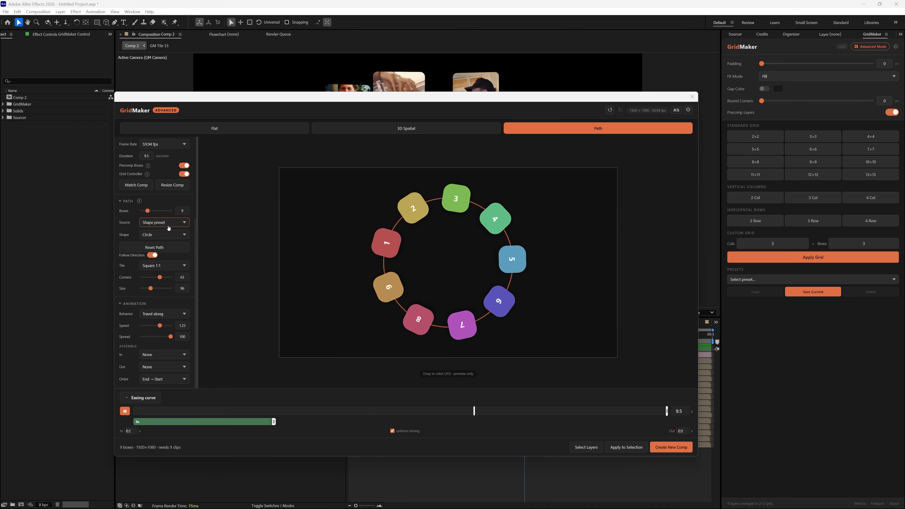
- Try the Square and Star path shapes in the preview and set the shape back to Circle
{"action": "left_click", "coordinate": [168, 234]}
{"action": "left_click", "coordinate": [157, 244]}
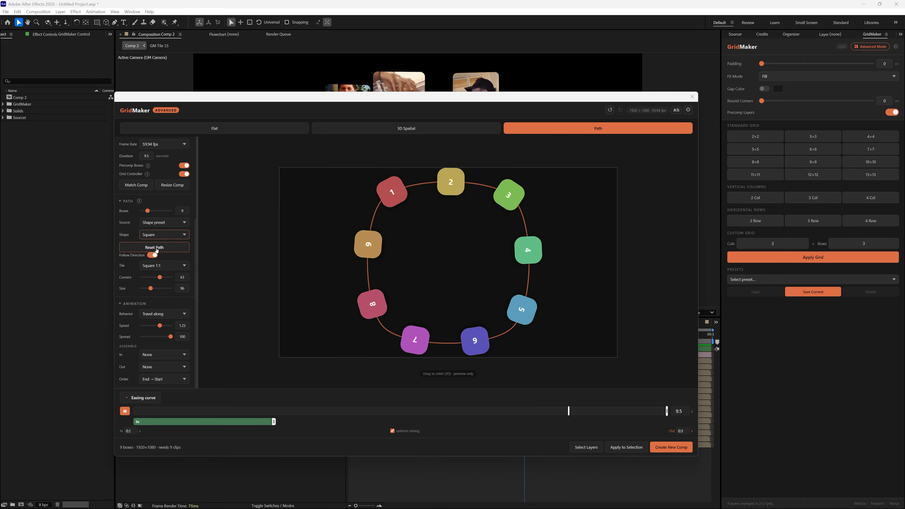
{"action": "left_click", "coordinate": [156, 235]}
{"action": "left_click", "coordinate": [147, 253]}
{"action": "left_click", "coordinate": [156, 235]}
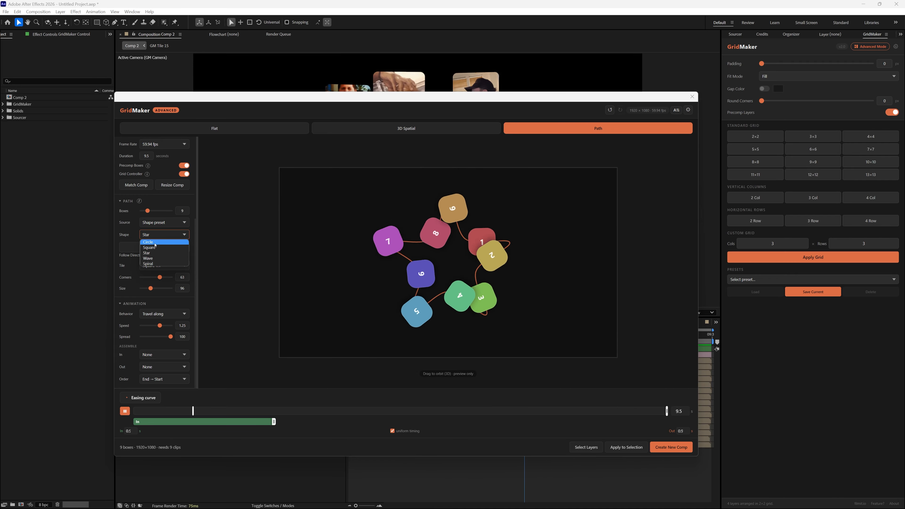
{"action": "left_click", "coordinate": [155, 244]}
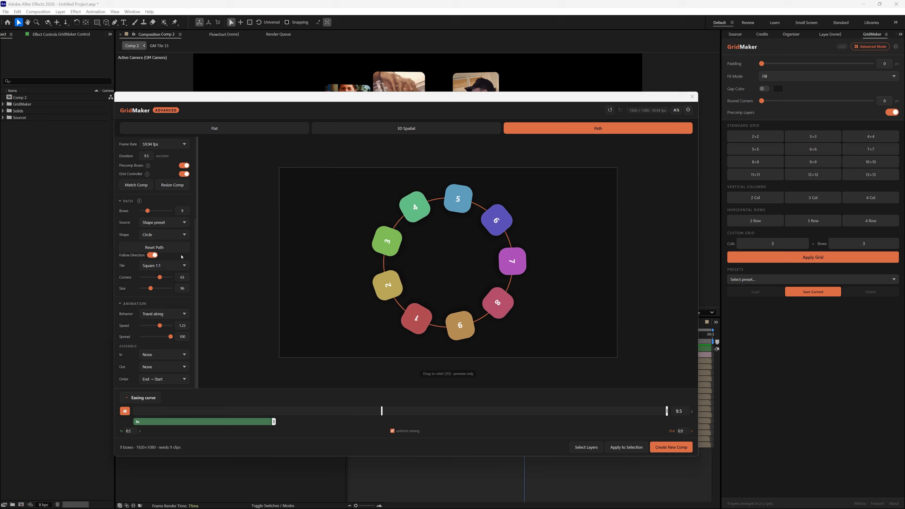
- Try different tile aspect ratios for the boxes on the path, ending with 9:16 Vertical
{"action": "left_click", "coordinate": [164, 265]}
{"action": "left_click", "coordinate": [164, 269]}
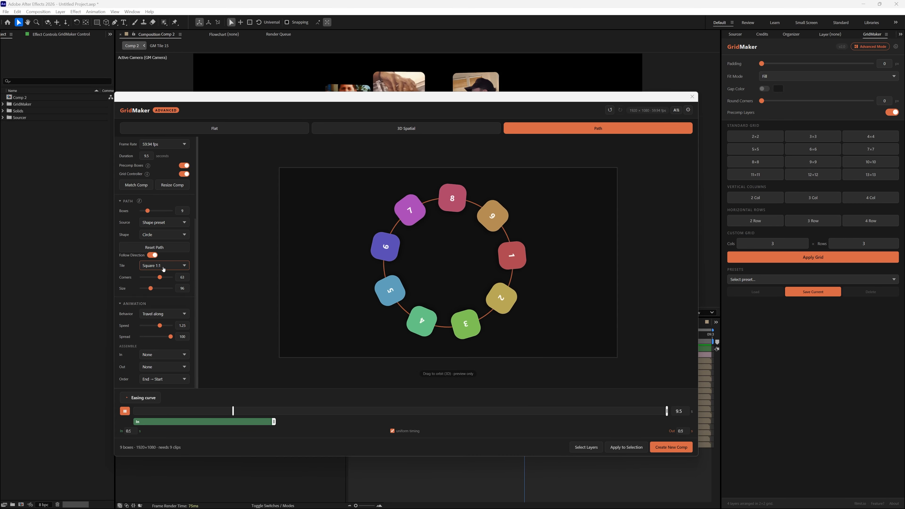
{"action": "left_click", "coordinate": [163, 266]}
{"action": "left_click", "coordinate": [162, 278]}
{"action": "left_click", "coordinate": [163, 265]}
{"action": "left_click", "coordinate": [162, 284]}
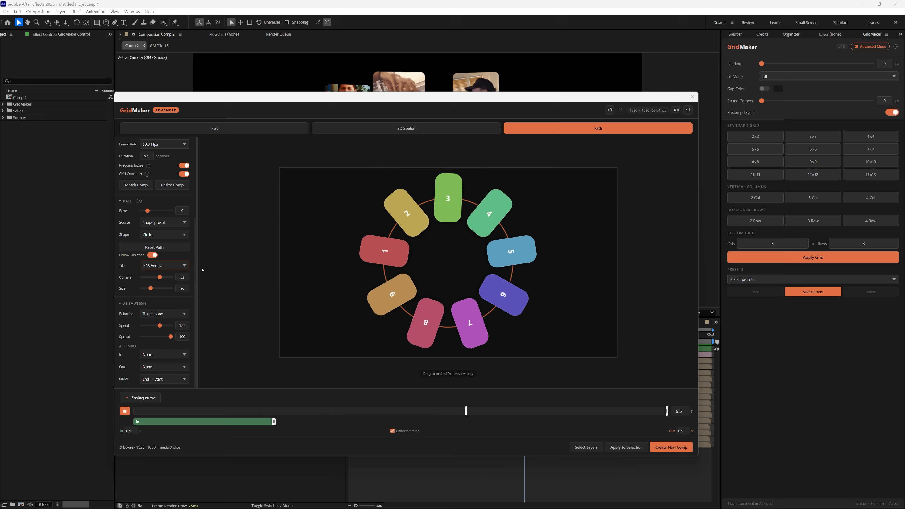
- Set the path tiles to Square 1:1 with corners at 25 and size at 90
{"action": "left_click", "coordinate": [164, 266]}
{"action": "left_click", "coordinate": [162, 272]}
{"action": "mouse_move", "coordinate": [160, 278]}
{"action": "left_mouse_down"}
{"action": "mouse_move", "coordinate": [146, 278]}
{"action": "mouse_move", "coordinate": [150, 290]}
{"action": "left_mouse_up"}
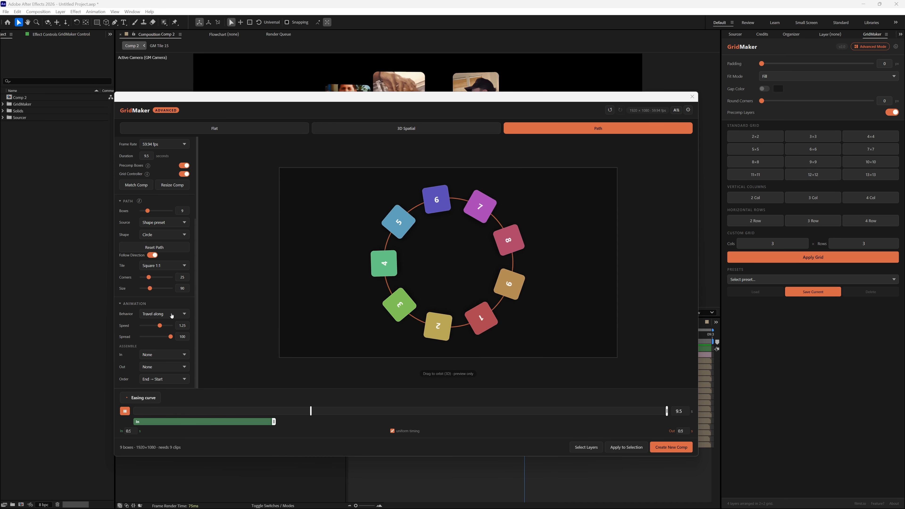
- Try the Lay out animation behavior, and return to Travel along with the spread at 100
{"action": "left_click", "coordinate": [167, 312]}
{"action": "left_click", "coordinate": [162, 321]}
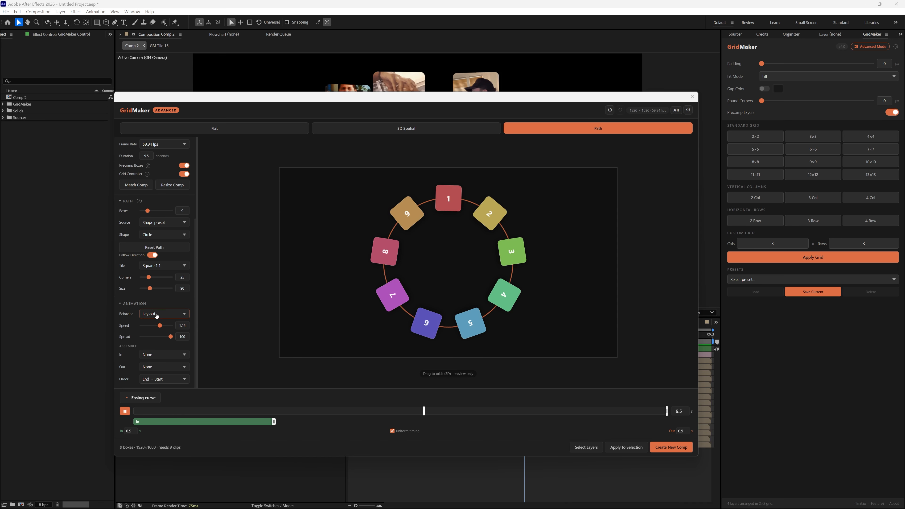
{"action": "left_click", "coordinate": [157, 315]}
{"action": "left_click", "coordinate": [167, 325]}
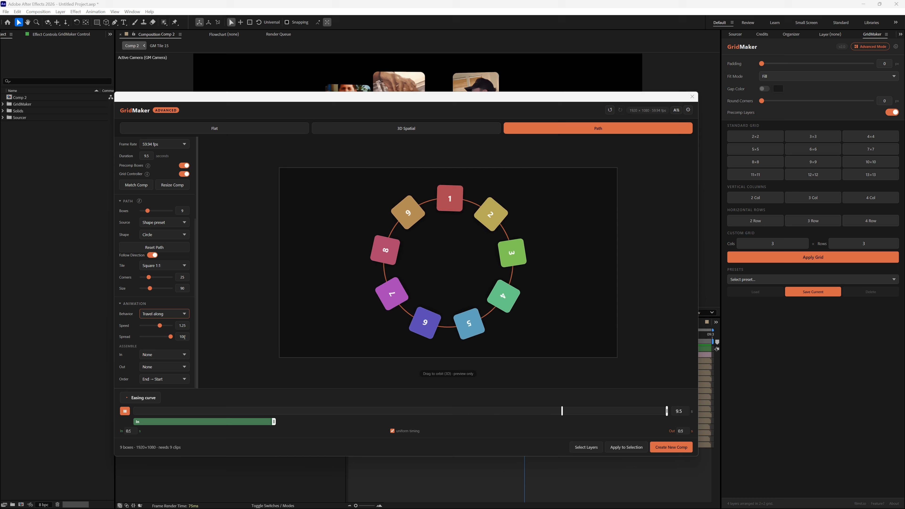
{"action": "mouse_move", "coordinate": [172, 339]}
{"action": "left_mouse_down"}
{"action": "mouse_move", "coordinate": [157, 341]}
{"action": "mouse_move", "coordinate": [171, 340]}
{"action": "left_mouse_up"}
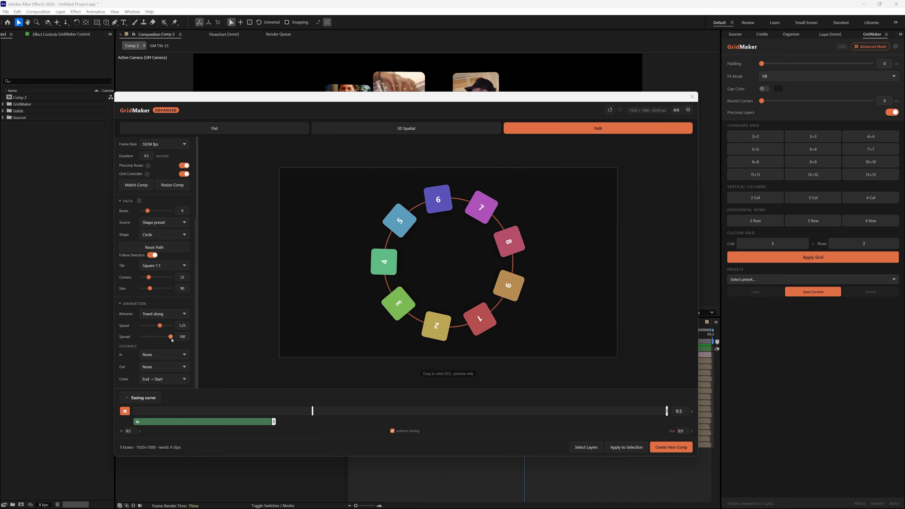
- Set the assemble In animation to Scale Up and Out to Scale Down, playing the preview
{"action": "left_click", "coordinate": [153, 357]}
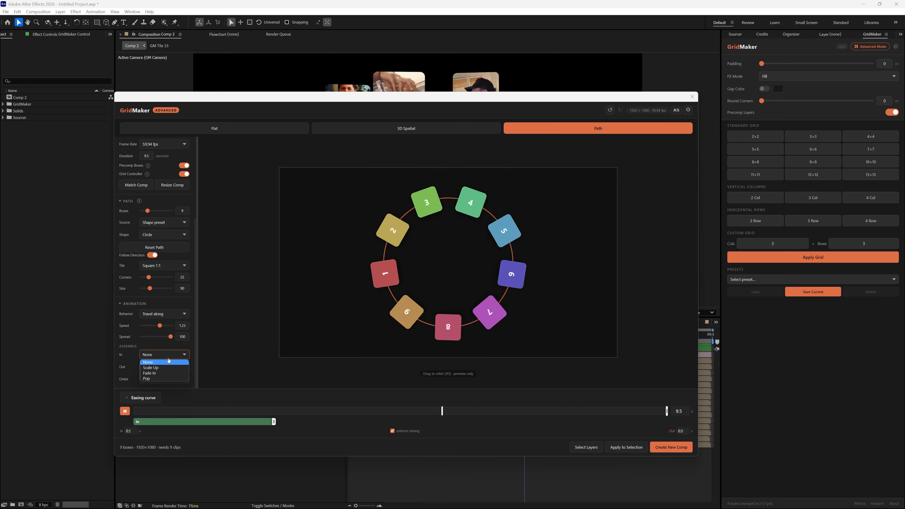
{"action": "left_click", "coordinate": [172, 371]}
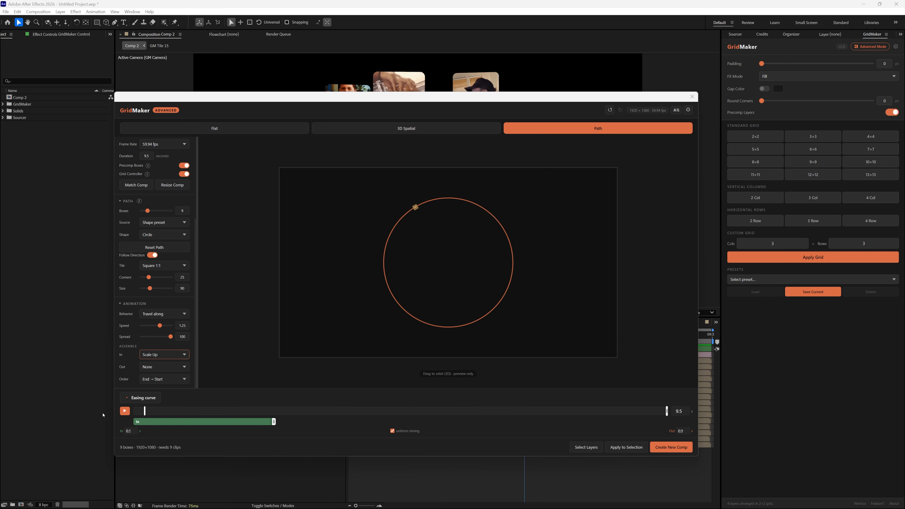
{"action": "left_click", "coordinate": [125, 411]}
{"action": "left_click", "coordinate": [158, 369]}
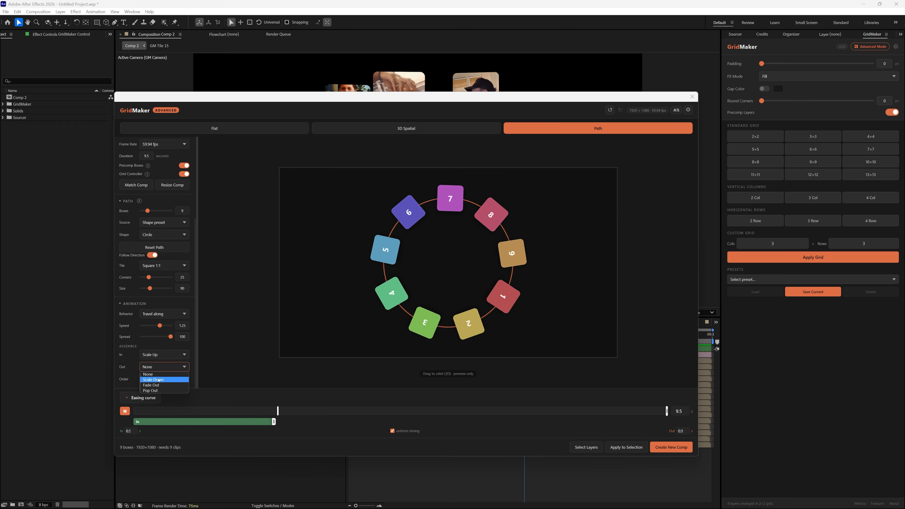
{"action": "left_click", "coordinate": [158, 379]}
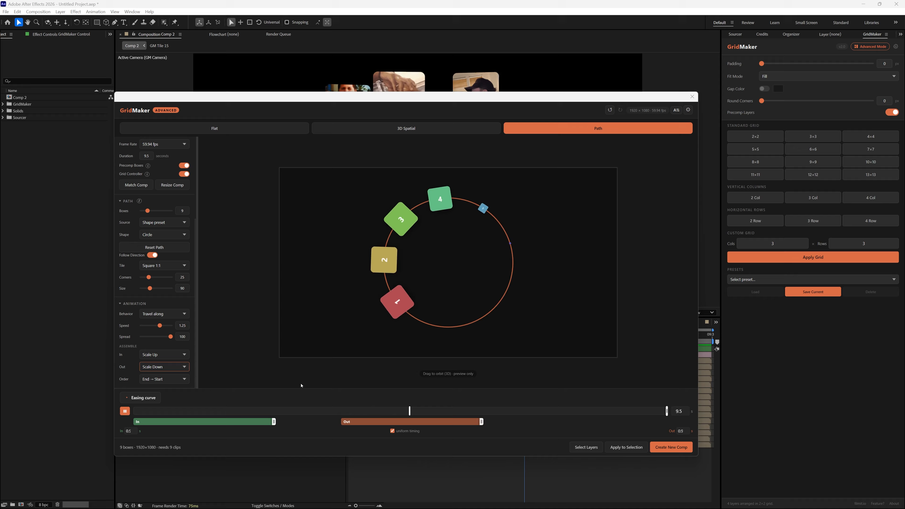
- Reset both the Out and In assemble animations to None
{"action": "left_click", "coordinate": [174, 370]}
{"action": "left_click", "coordinate": [160, 373]}
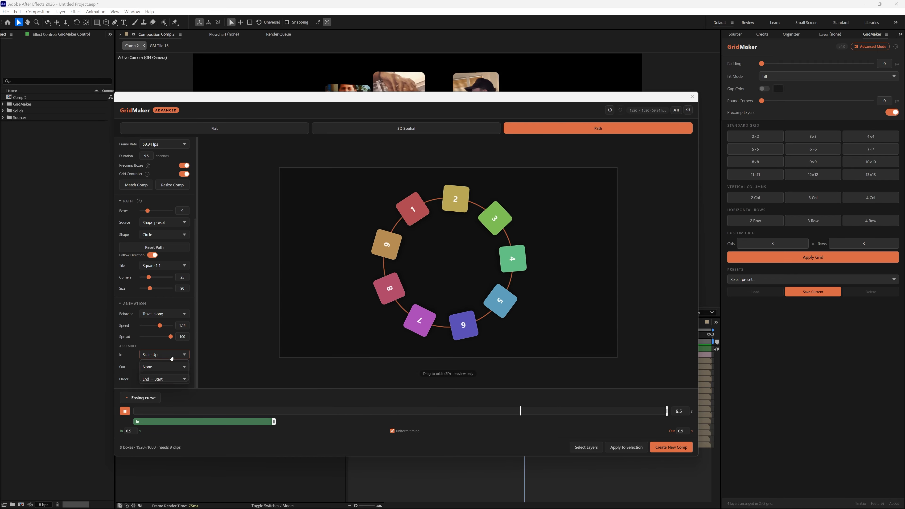
{"action": "left_click", "coordinate": [164, 355]}
{"action": "left_click", "coordinate": [160, 360]}
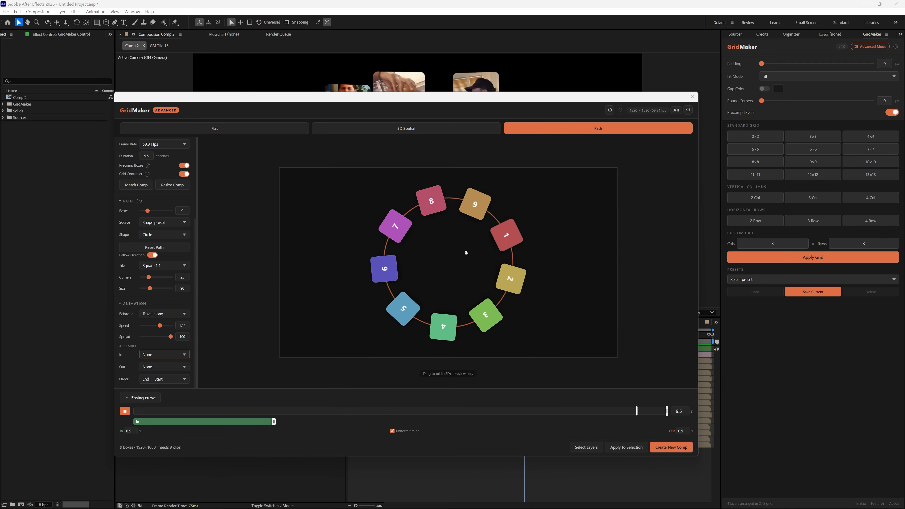
- Check the path source options, and create a new 1920 x 1080 px composition at 59.94 fps with the default settings
{"action": "left_click", "coordinate": [164, 222]}
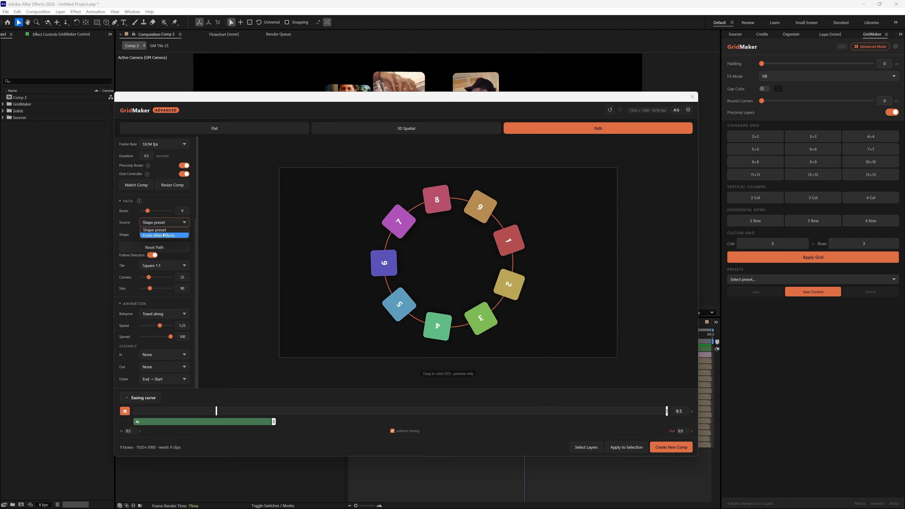
{"action": "left_click", "coordinate": [59, 157]}
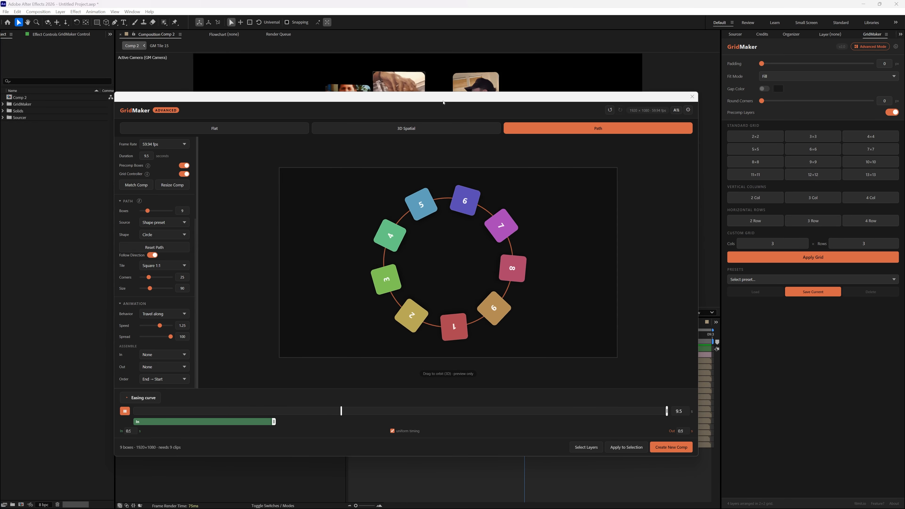
{"action": "right_click", "coordinate": [59, 151]}
{"action": "left_click", "coordinate": [77, 154]}
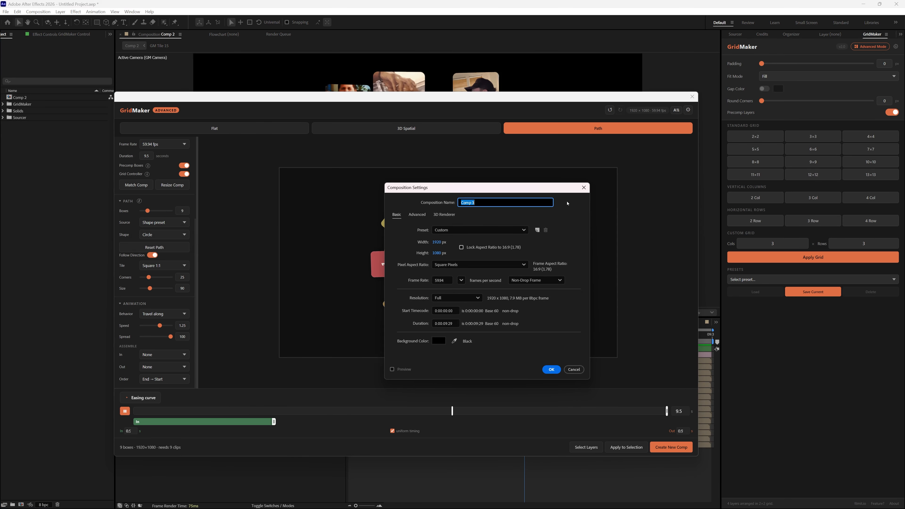
{"action": "left_click", "coordinate": [551, 370]}
- Draw a five-sided polygon with an outer radius of about 470 px in the upper part of the new composition
{"action": "left_click", "coordinate": [96, 23]}
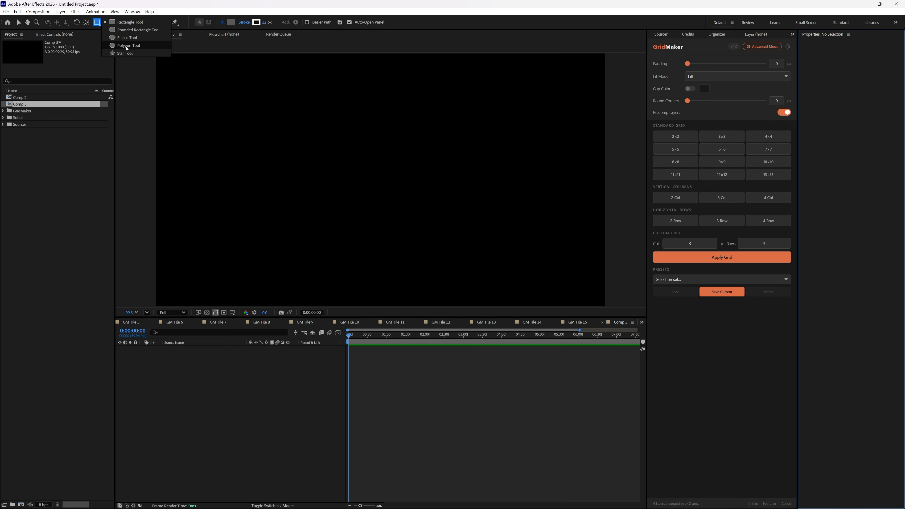
{"action": "left_click", "coordinate": [129, 46]}
{"action": "mouse_move", "coordinate": [303, 117]}
{"action": "left_mouse_down"}
{"action": "mouse_move", "coordinate": [398, 204]}
{"action": "mouse_move", "coordinate": [385, 190]}
{"action": "left_mouse_up"}
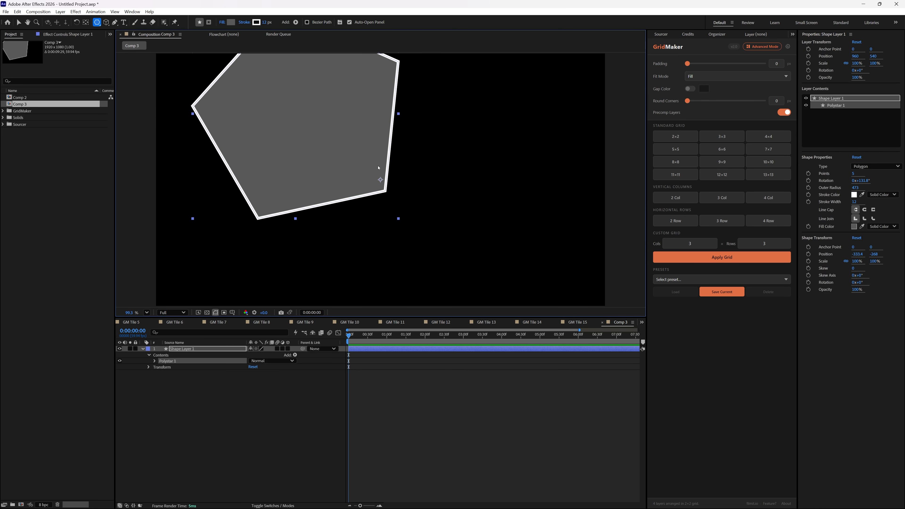
- Move the polygon down to a position of about -324, 14 so it lies fully inside the frame
{"action": "key", "text": "v"}
{"action": "mouse_move", "coordinate": [320, 92]}
{"action": "left_mouse_down"}
{"action": "mouse_move", "coordinate": [362, 144]}
{"action": "mouse_move", "coordinate": [322, 158]}
{"action": "left_mouse_up"}
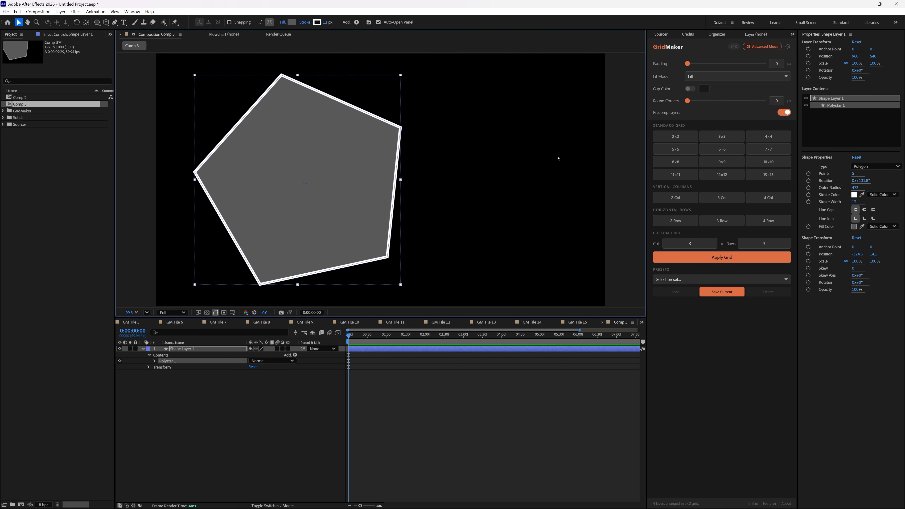
- Set GridMaker's Advanced Mode path source to From After Effects and import the polygon's path
{"action": "left_click", "coordinate": [762, 47]}
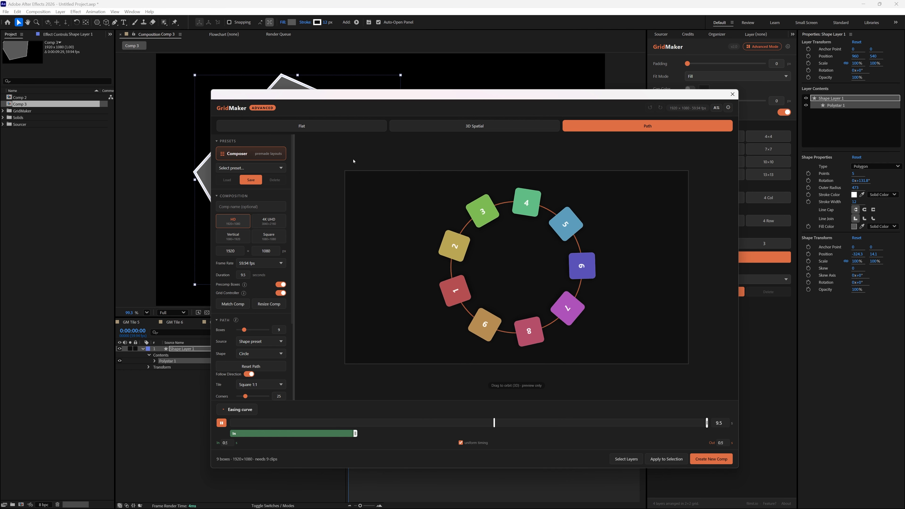
{"action": "scroll", "coordinate": [263, 238], "scroll_direction": "down", "scroll_amount": 3}
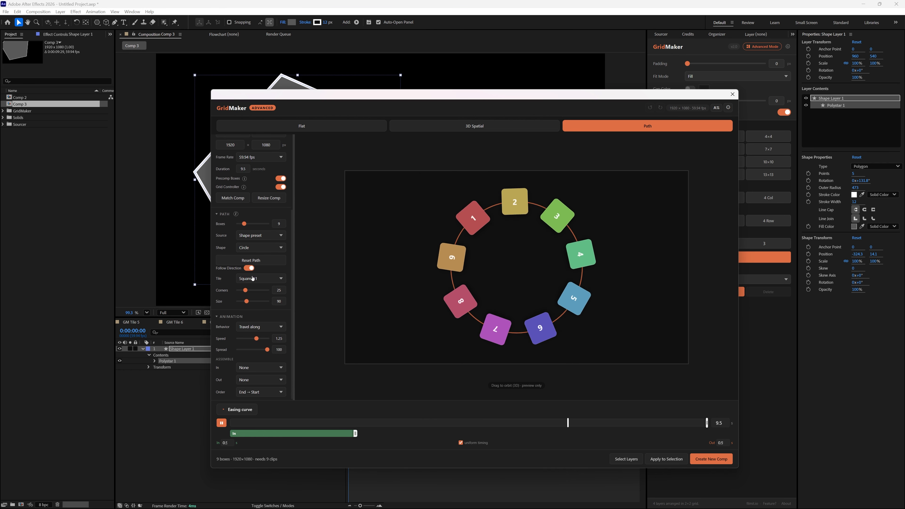
{"action": "left_click", "coordinate": [262, 235]}
{"action": "left_click", "coordinate": [258, 247]}
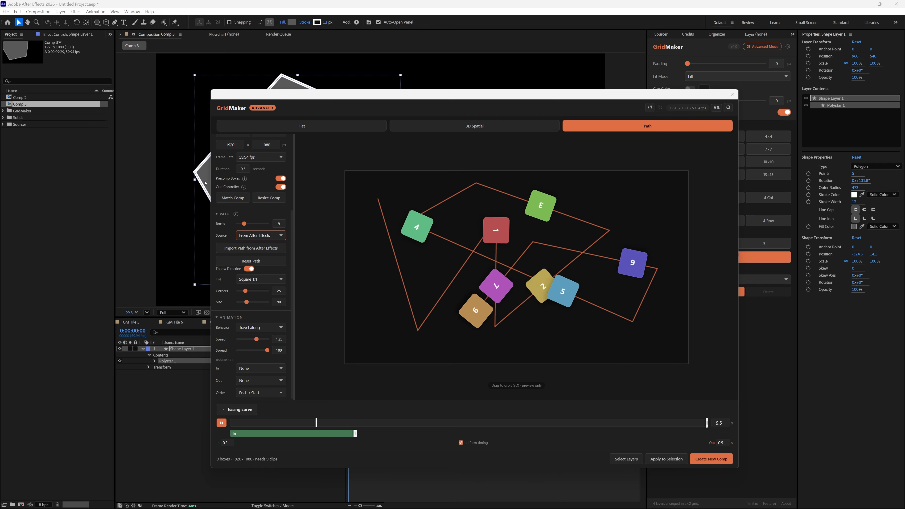
{"action": "left_click", "coordinate": [258, 249]}
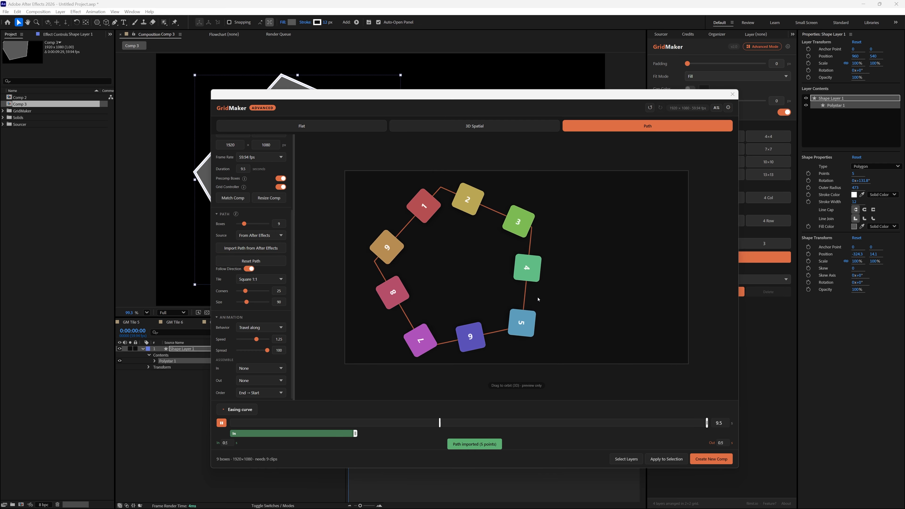
- Switch the path source to Shape preset and create a new composition from the nine-box Circle layout
{"action": "left_click", "coordinate": [255, 236]}
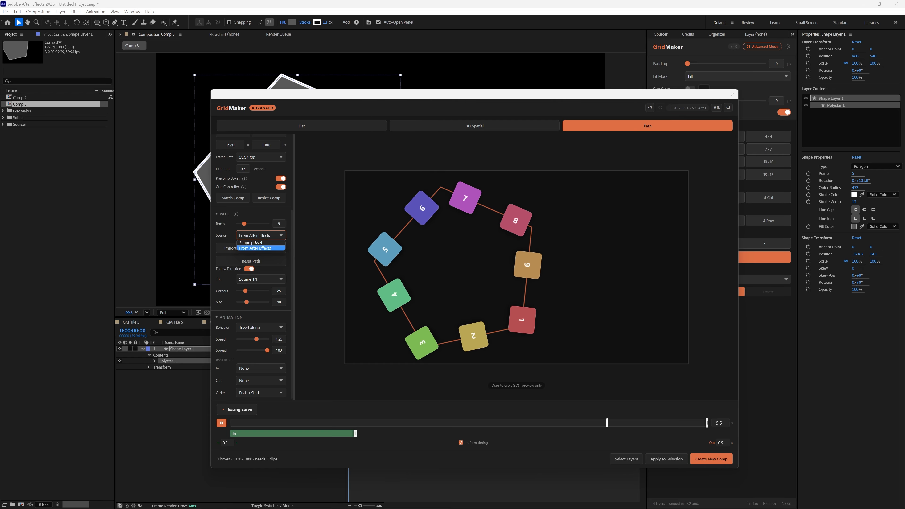
{"action": "left_click", "coordinate": [255, 242]}
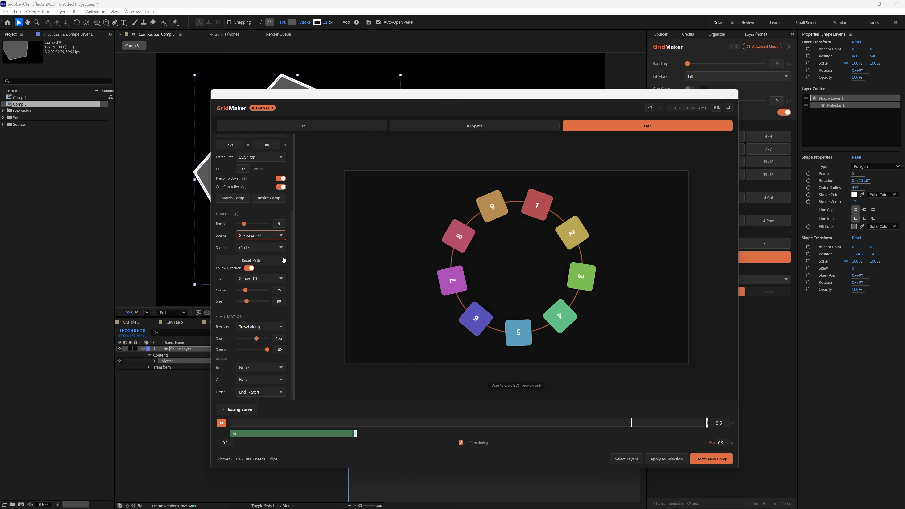
{"action": "left_click", "coordinate": [716, 462]}
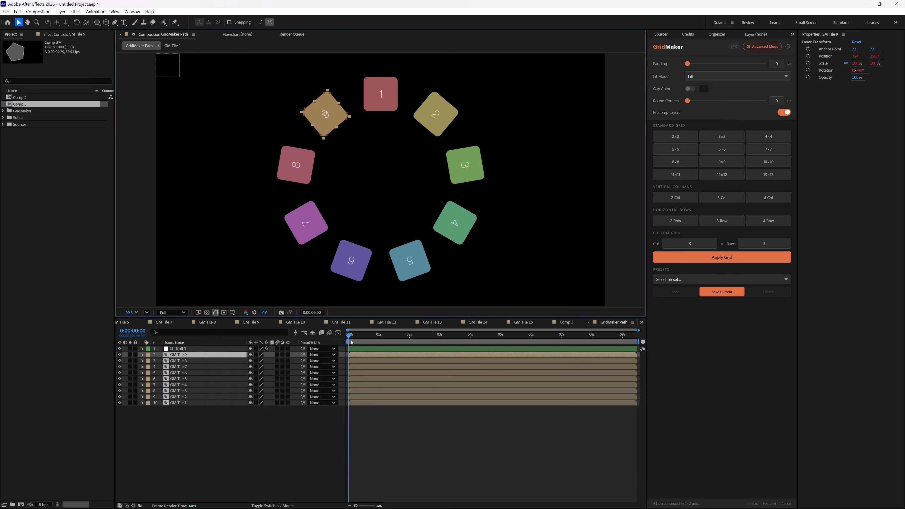
- Play back the GridMaker Path composition from the start, stop it and clear the selection
{"action": "key", "text": "space"}
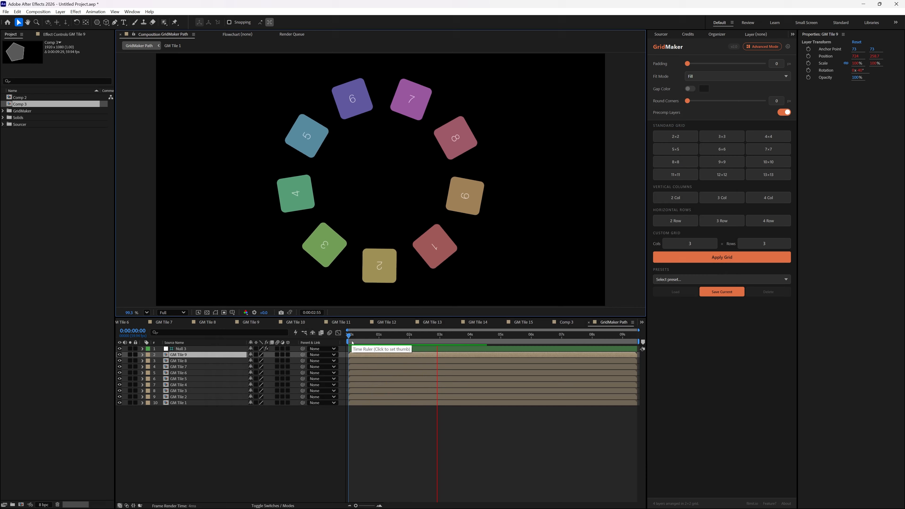
{"action": "key", "text": "space"}
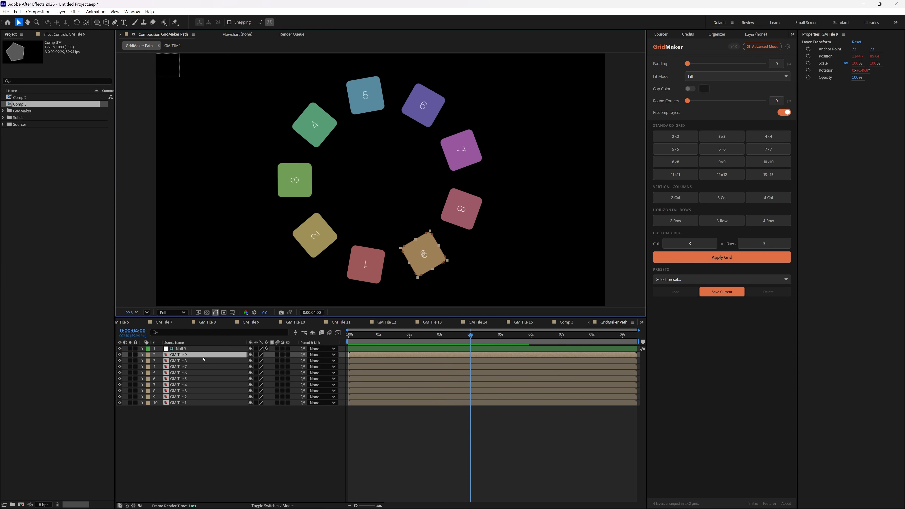
{"action": "left_click", "coordinate": [78, 184]}
- Open the GM Tile 9 precomp and insert the stock video of the seal on the beach from Sourcer
{"action": "double_click", "coordinate": [183, 356]}
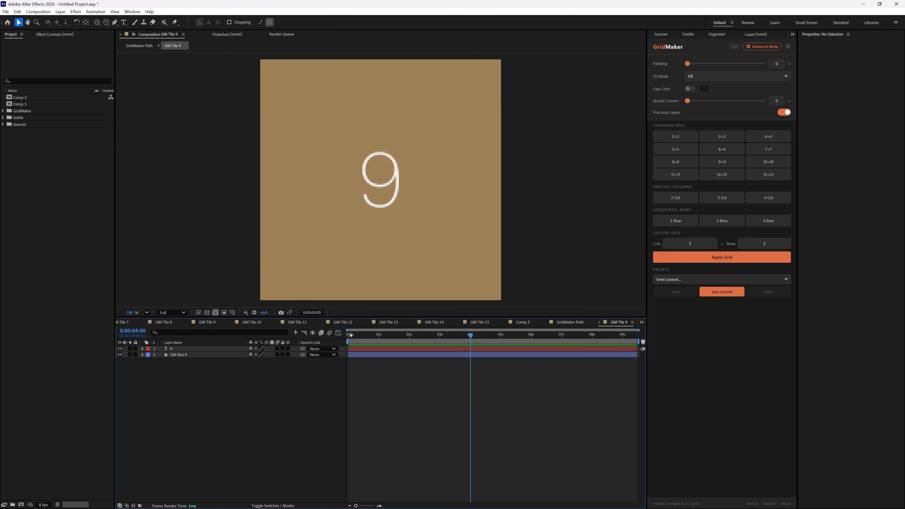
{"action": "left_click", "coordinate": [388, 334]}
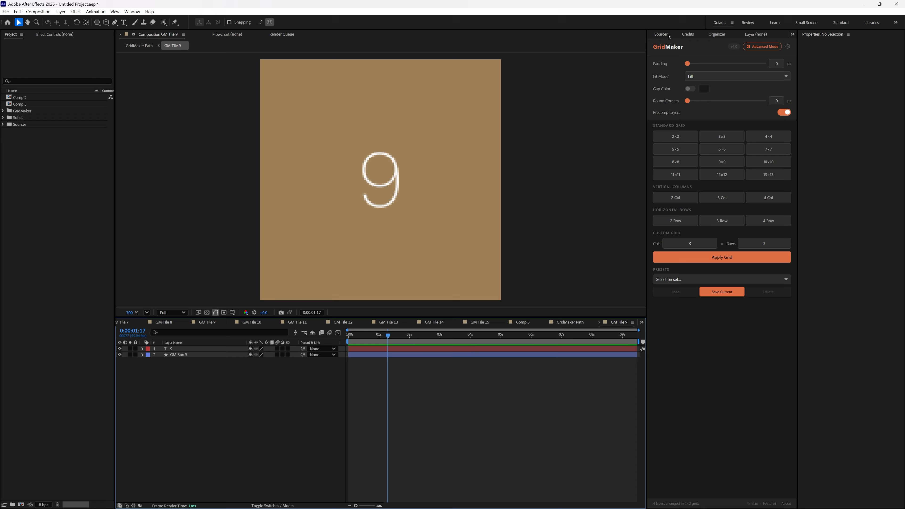
{"action": "left_click", "coordinate": [666, 35]}
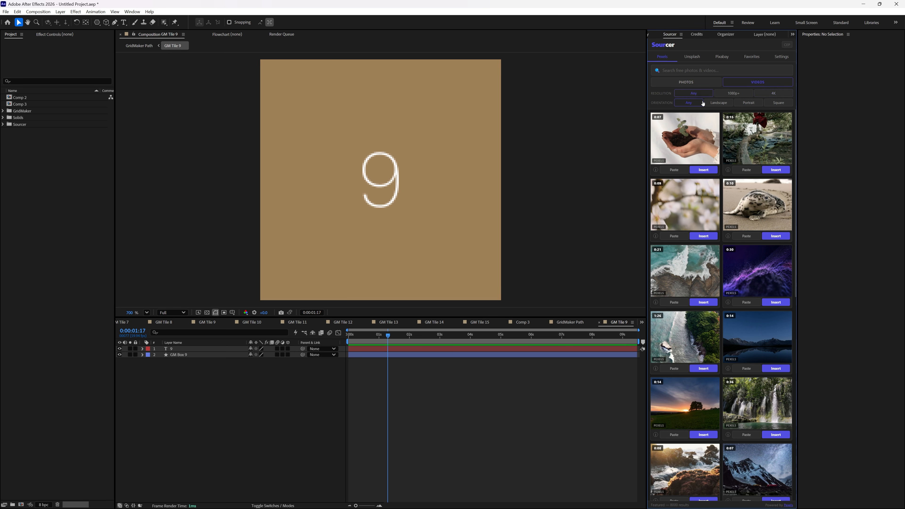
{"action": "left_click", "coordinate": [776, 236]}
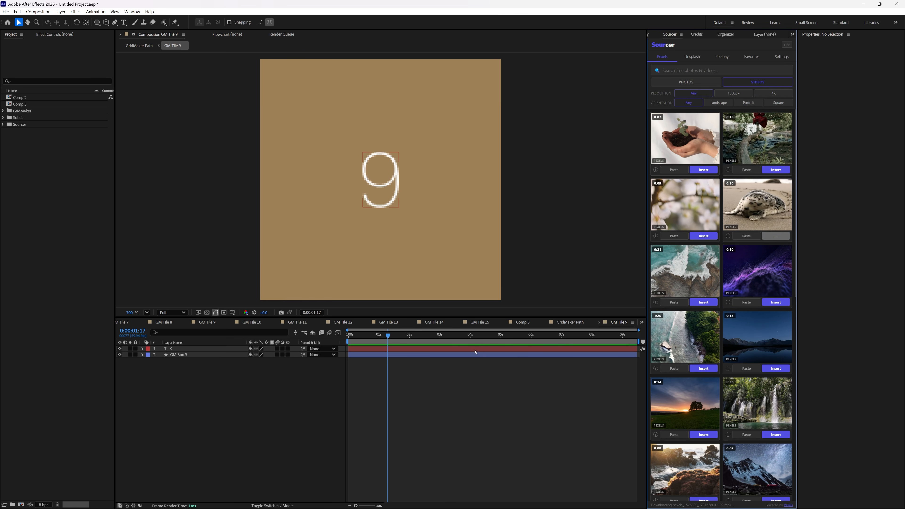
- Scale the seal video to about 14.9% to fit the tile, and preview it in the GridMaker Path composition
{"action": "scroll", "coordinate": [378, 178], "scroll_direction": "down", "scroll_amount": 10}
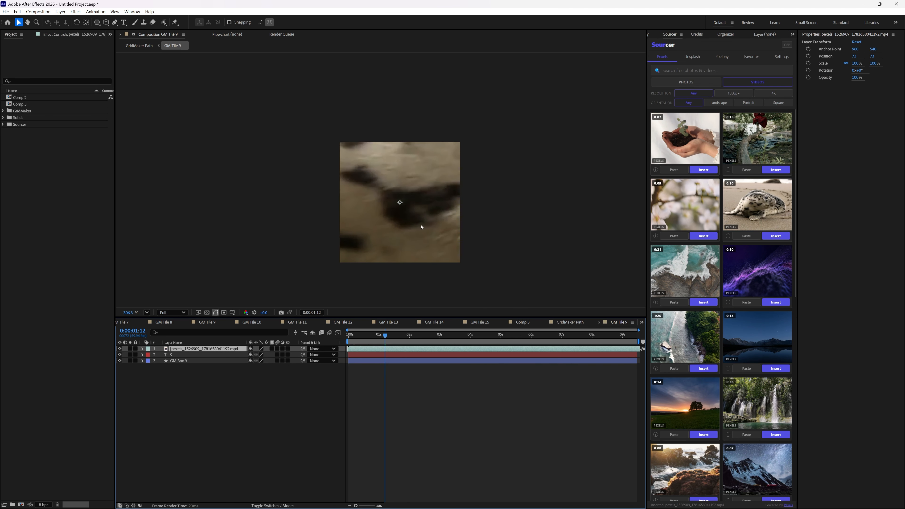
{"action": "left_click_drag", "start_coordinate": [526, 282], "coordinate": [441, 235]}
{"action": "scroll", "coordinate": [487, 240], "scroll_direction": "up", "scroll_amount": 5}
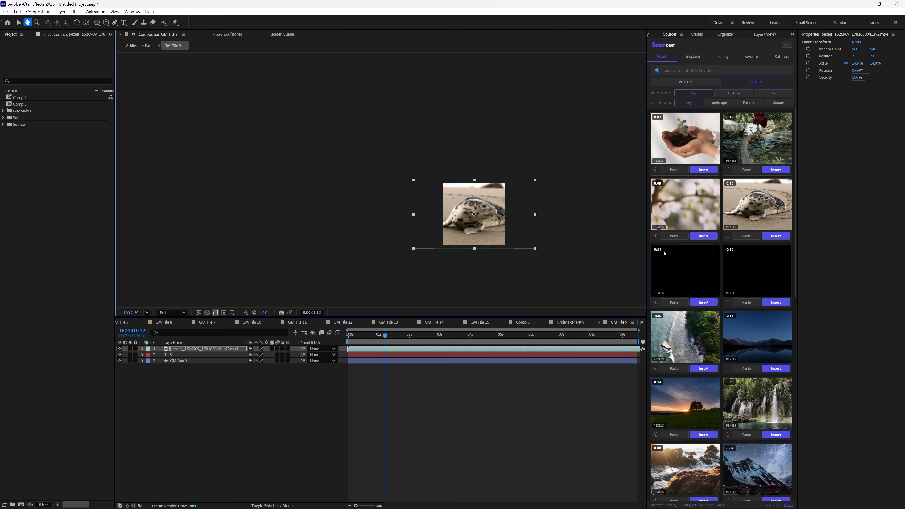
{"action": "left_click", "coordinate": [139, 45]}
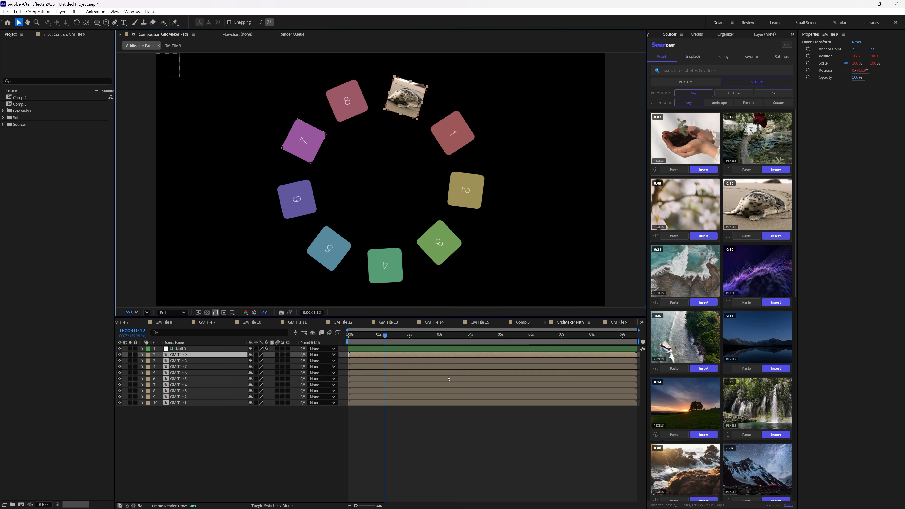
{"action": "key", "text": "space"}
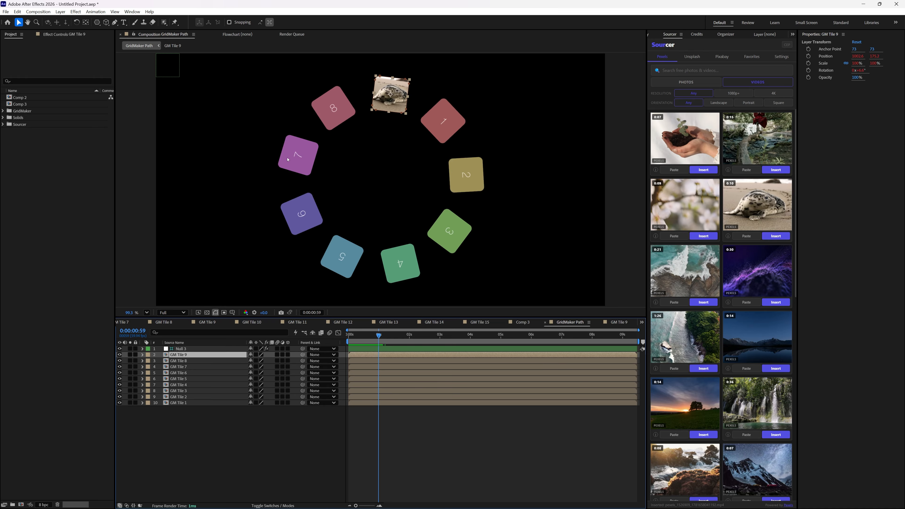
- Create another new 1920 x 1080 px composition at 59.94 fps with the default settings
{"action": "right_click", "coordinate": [55, 145]}
{"action": "left_click", "coordinate": [75, 149]}
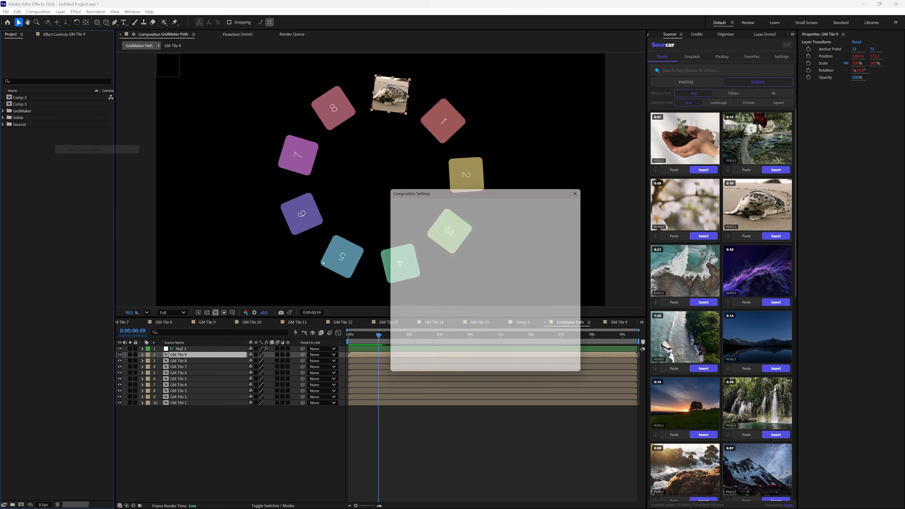
{"action": "left_click", "coordinate": [551, 370]}
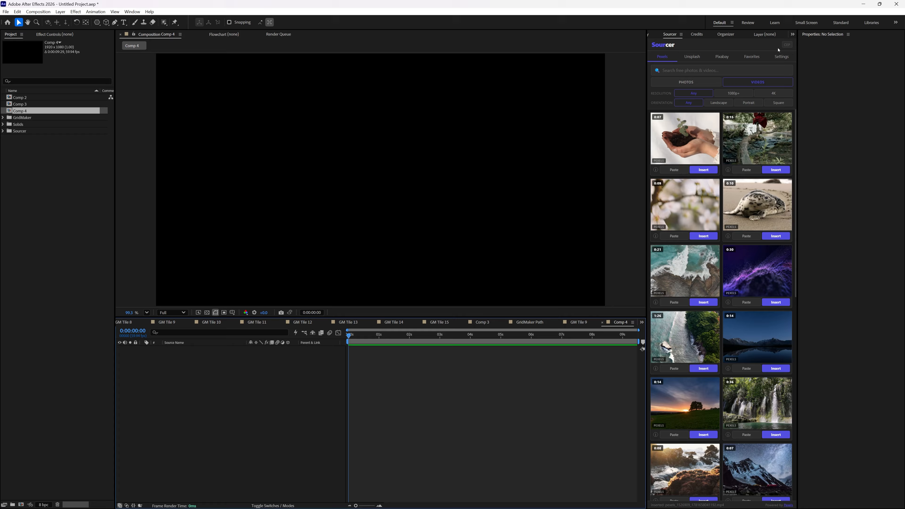
- Insert nine trending GIFs from GIFer into the empty composition
{"action": "left_click", "coordinate": [792, 34]}
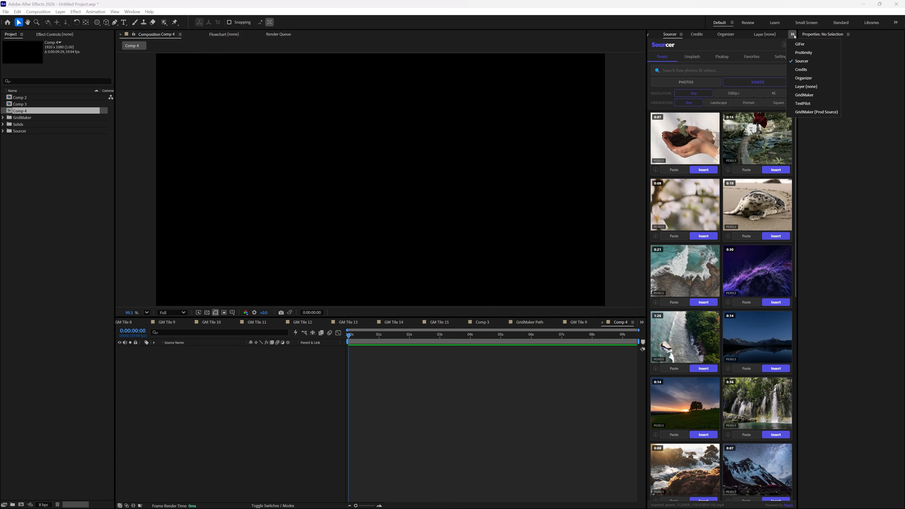
{"action": "left_click", "coordinate": [808, 44]}
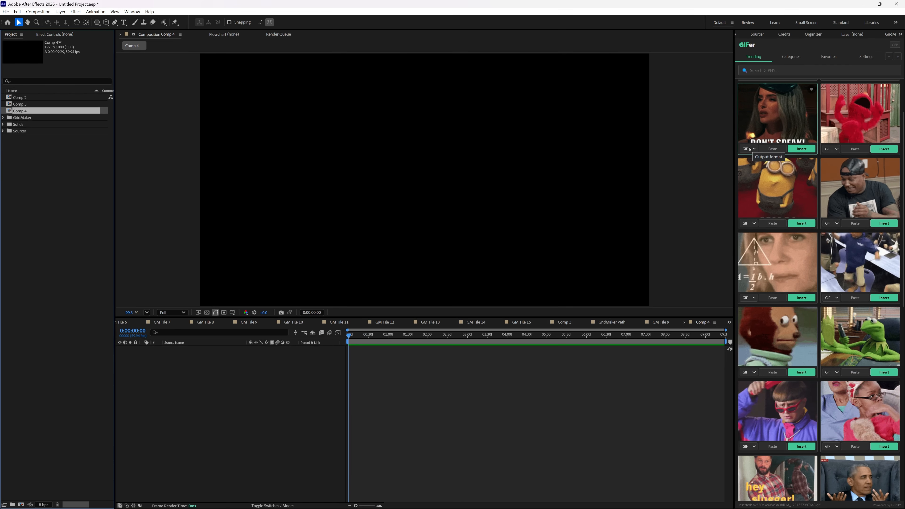
{"action": "left_click", "coordinate": [894, 149]}
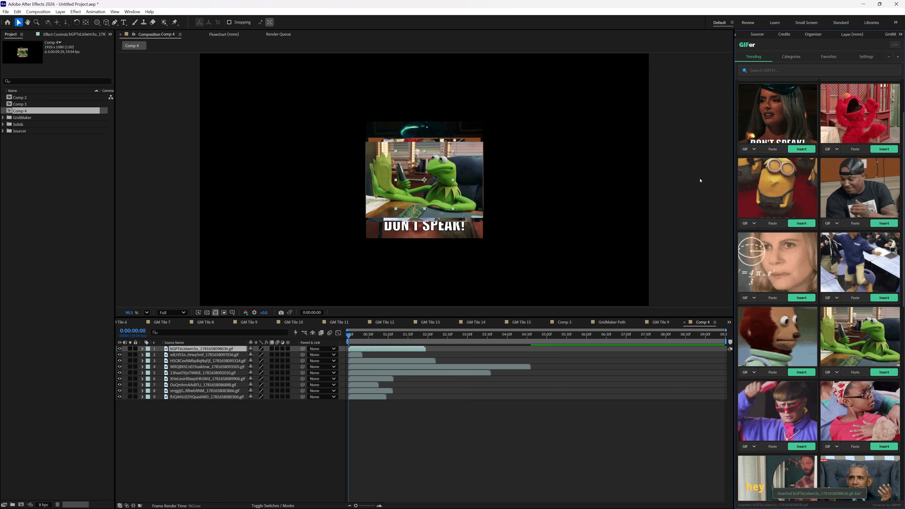
- In GridMaker's Advanced Mode, select the top nine GIF layers and apply the circle path layout to them
{"action": "left_click", "coordinate": [889, 34]}
{"action": "left_click", "coordinate": [871, 47]}
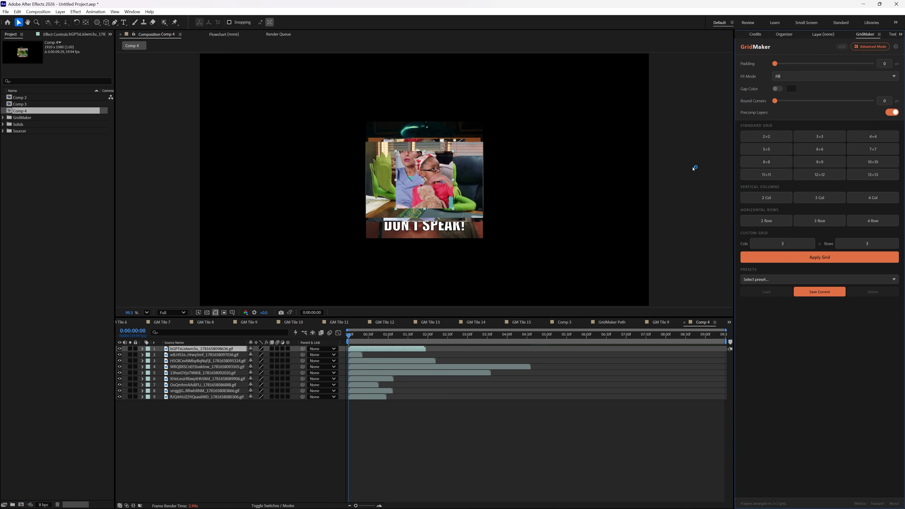
{"action": "left_click", "coordinate": [603, 410]}
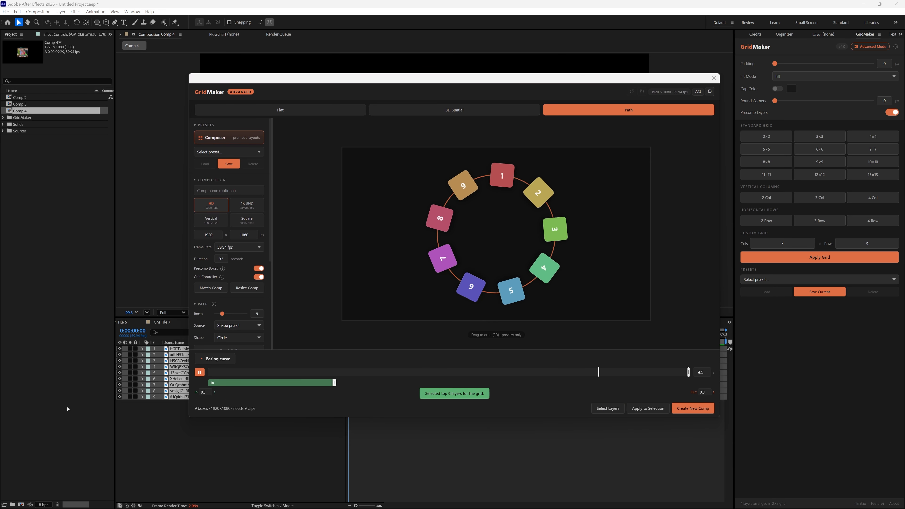
{"action": "left_click", "coordinate": [652, 411]}
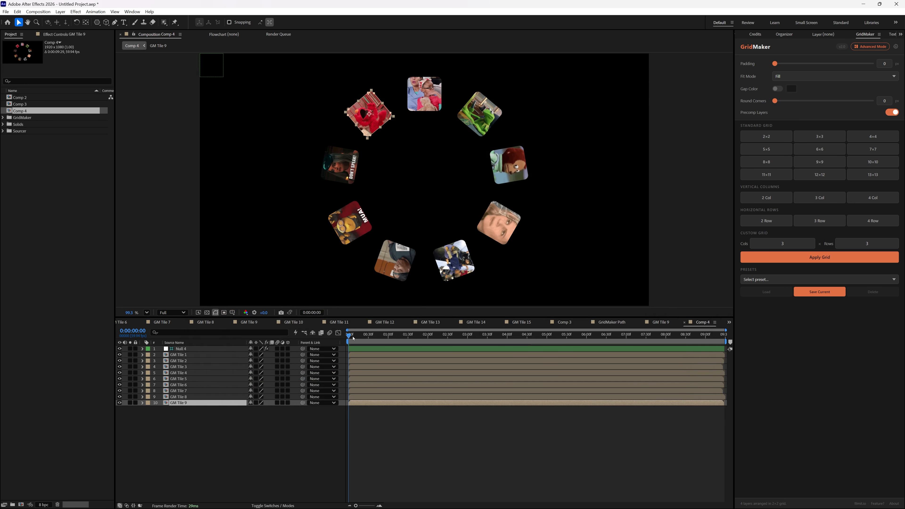
- Preview the circling GIF tiles from the start of Comp 4 and open the GM Tile 1 precomp
{"action": "mouse_move", "coordinate": [351, 336]}
{"action": "left_mouse_down"}
{"action": "mouse_move", "coordinate": [367, 338]}
{"action": "mouse_move", "coordinate": [349, 341]}
{"action": "left_mouse_up"}
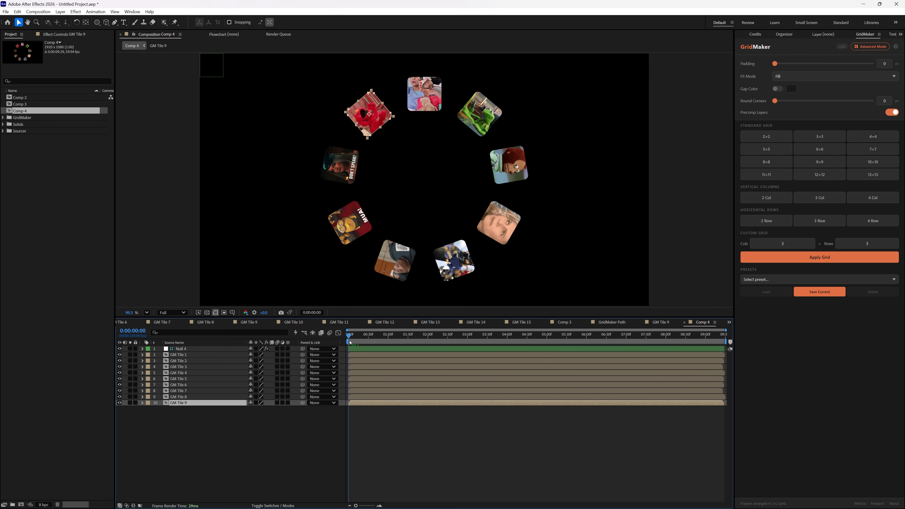
{"action": "key", "text": "space"}
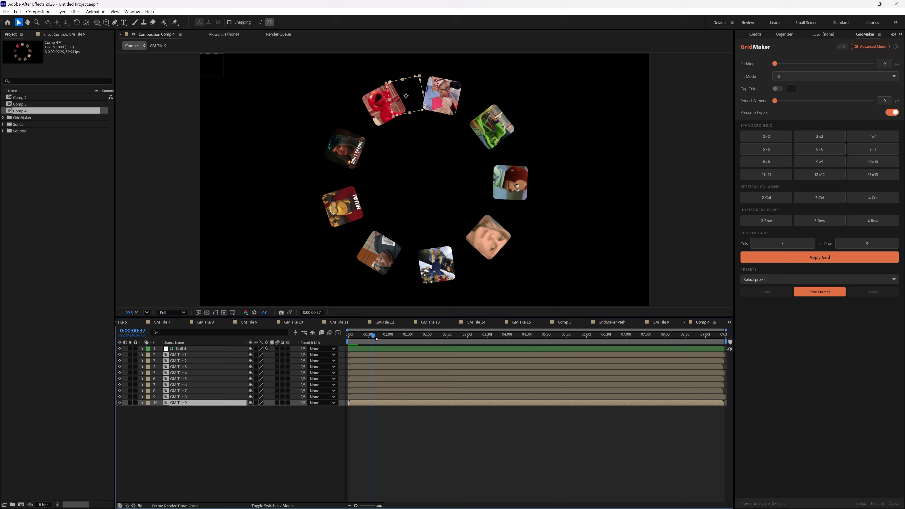
{"action": "double_click", "coordinate": [183, 354]}
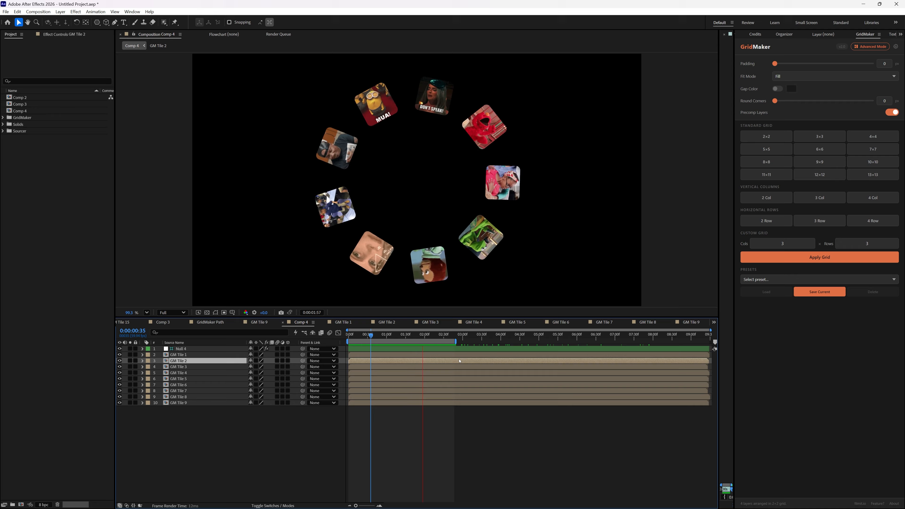
- Look through GridMaker's settings for its support links, Discord invitation and list of other tools
{"action": "left_click", "coordinate": [895, 46]}
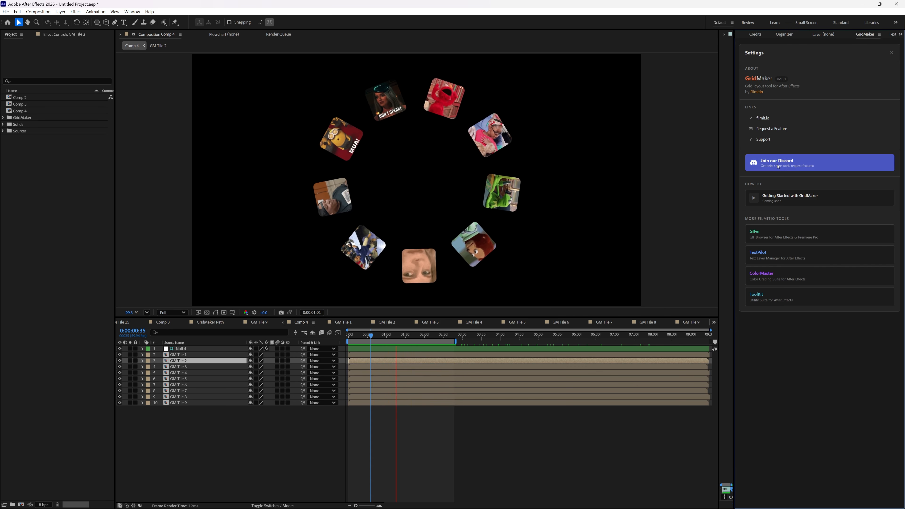
{"action": "left_click", "coordinate": [892, 53]}
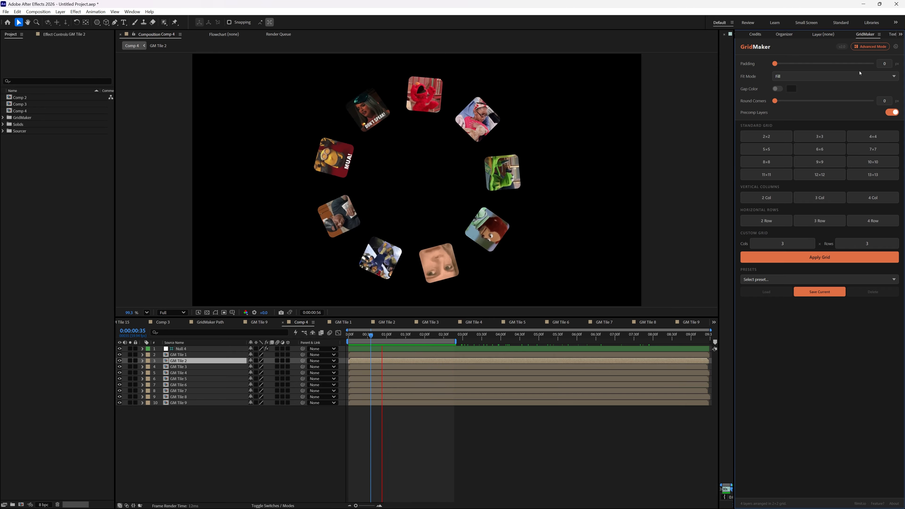
{"action": "left_click", "coordinate": [895, 47]}
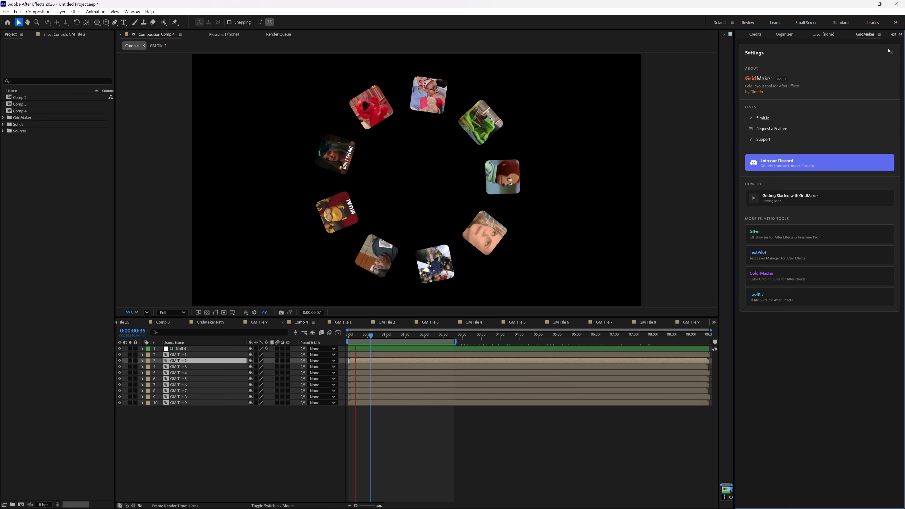